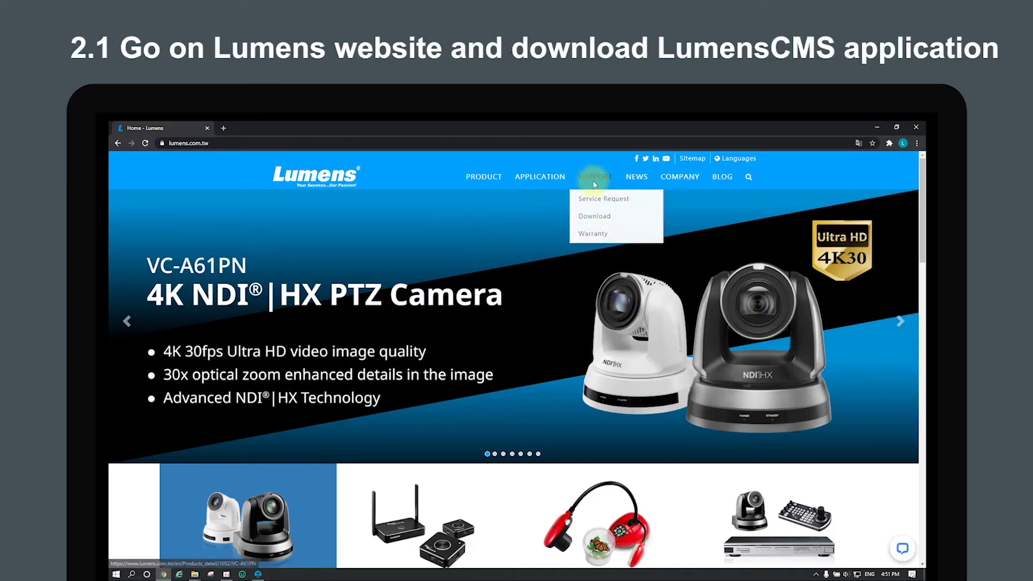
Download the Lumens CMS Software zip from the VC-TR1 Software and Driver page.
left_click(594, 216)
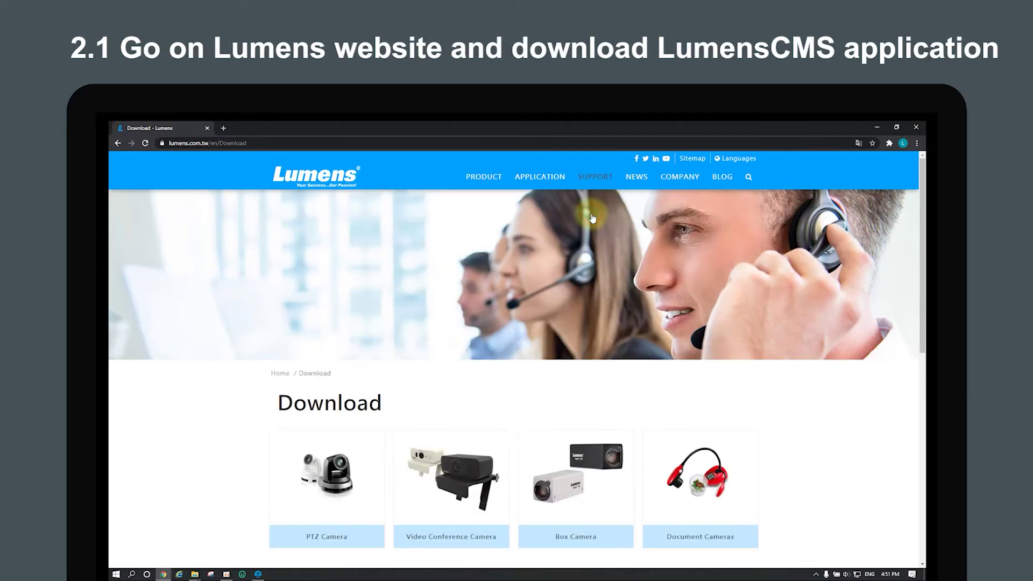
left_click(352, 458)
left_click(350, 466)
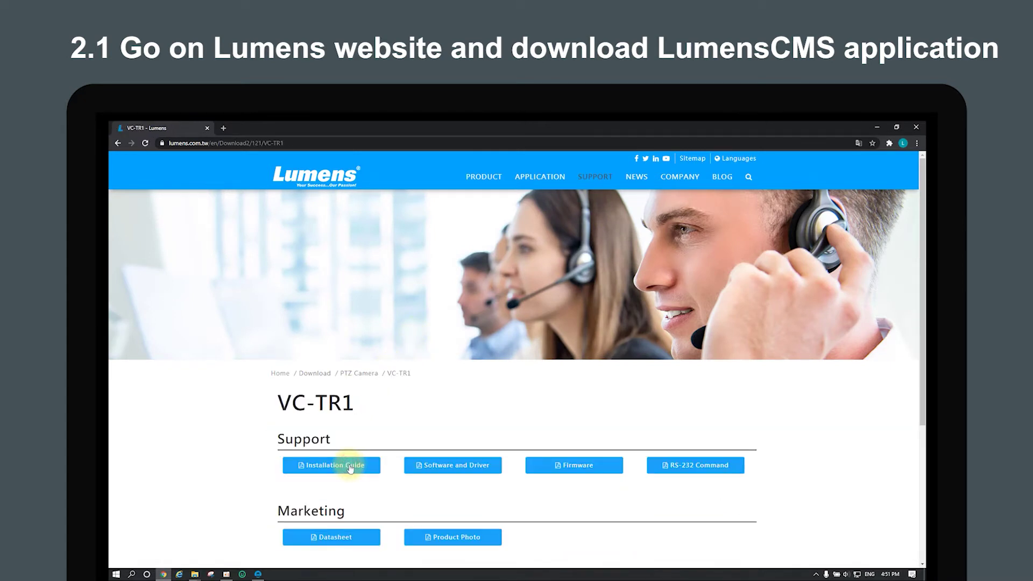
left_click(424, 467)
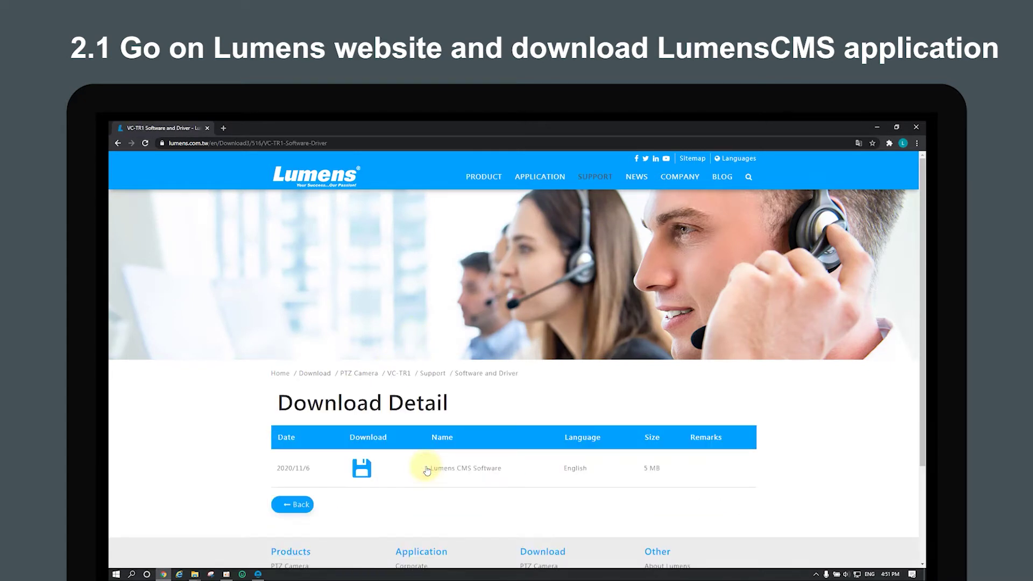
left_click(361, 469)
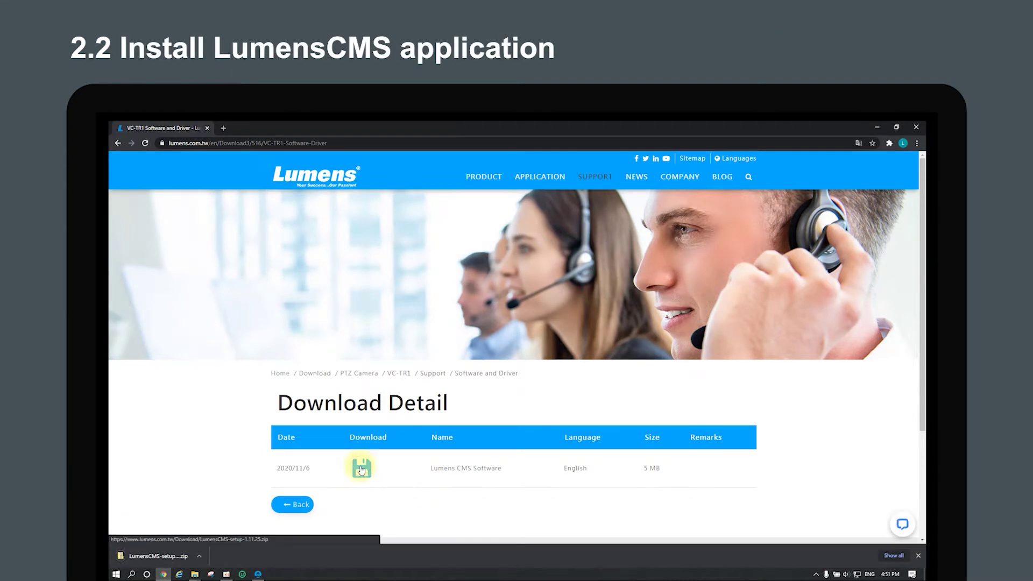
Run the LumensCMS setup from the downloaded zip and advance the wizard to installation.
left_click(171, 553)
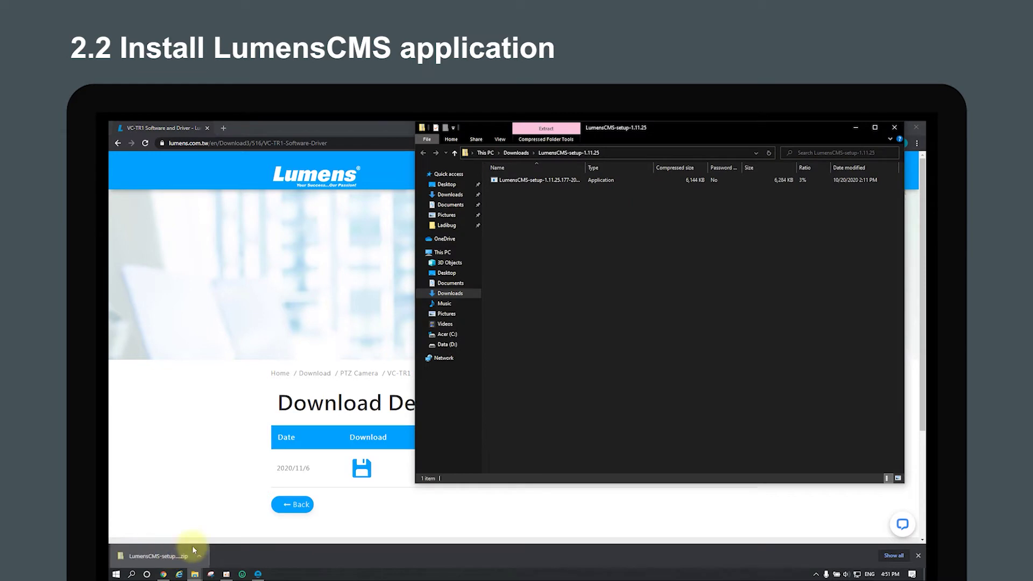
double_click(558, 181)
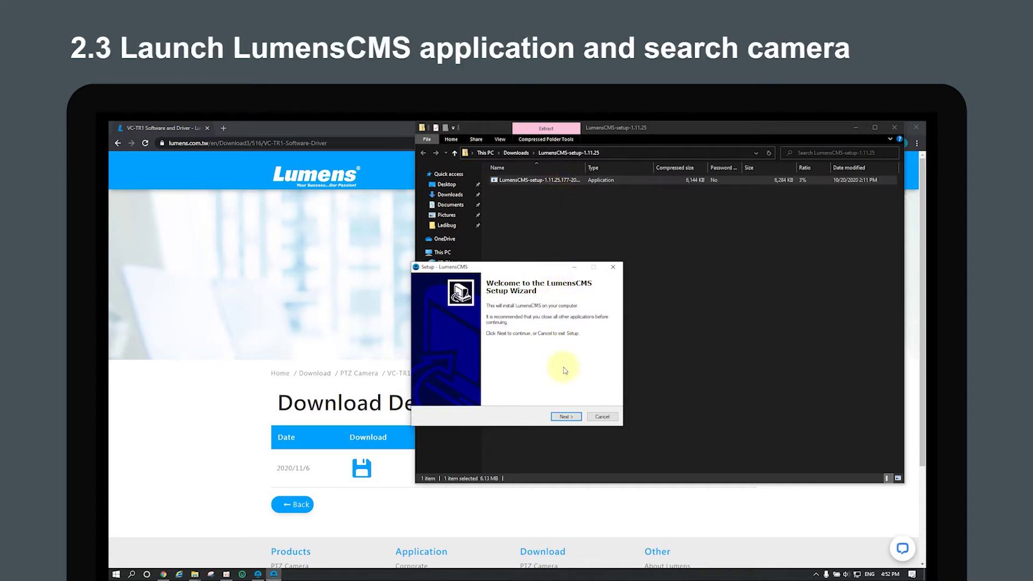
left_click(566, 417)
left_click(566, 418)
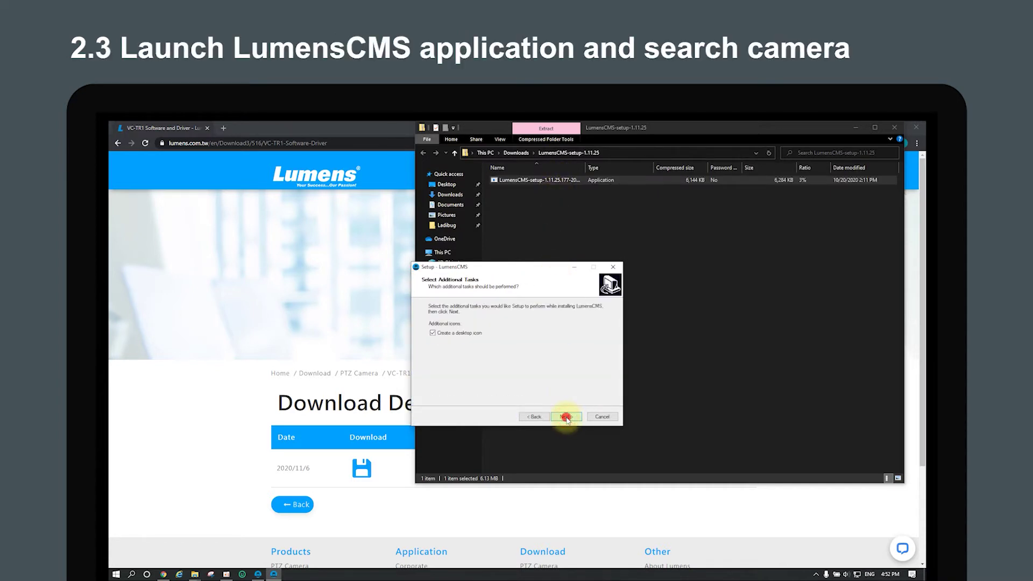
left_click(566, 417)
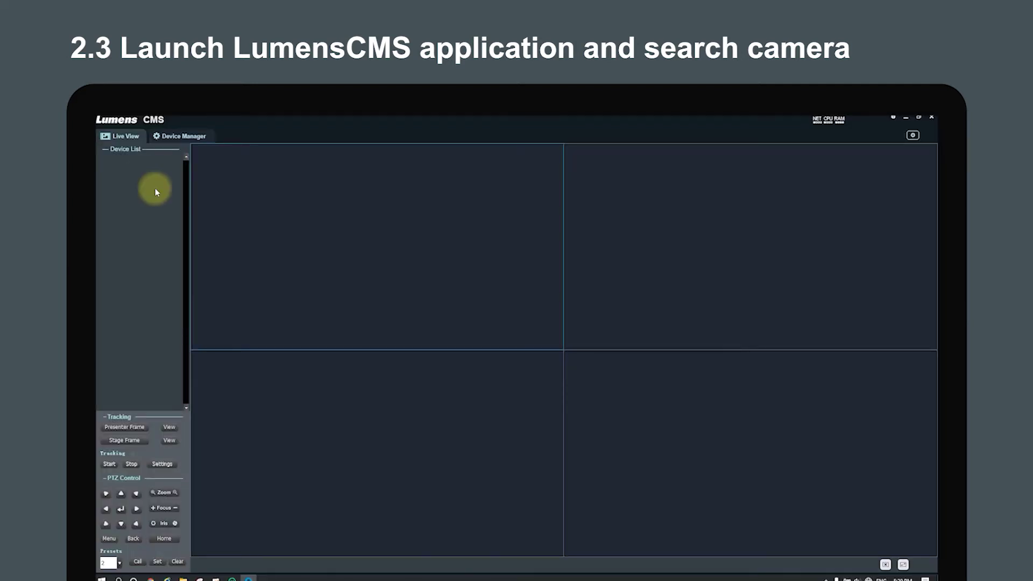
Refresh Device Manager, add the VC-TR1 camera with its password, and return to Live View.
left_click(181, 137)
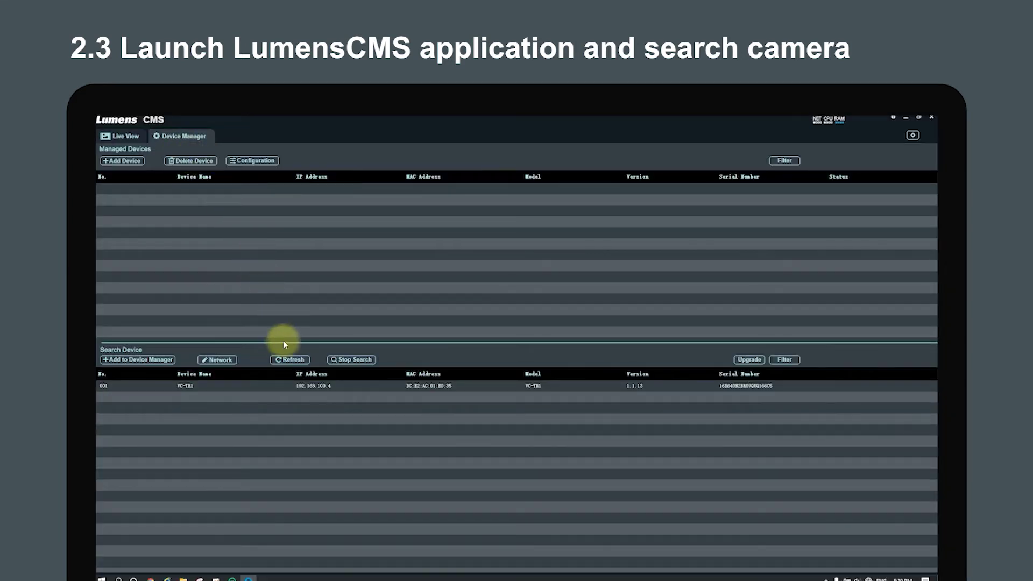
left_click(285, 360)
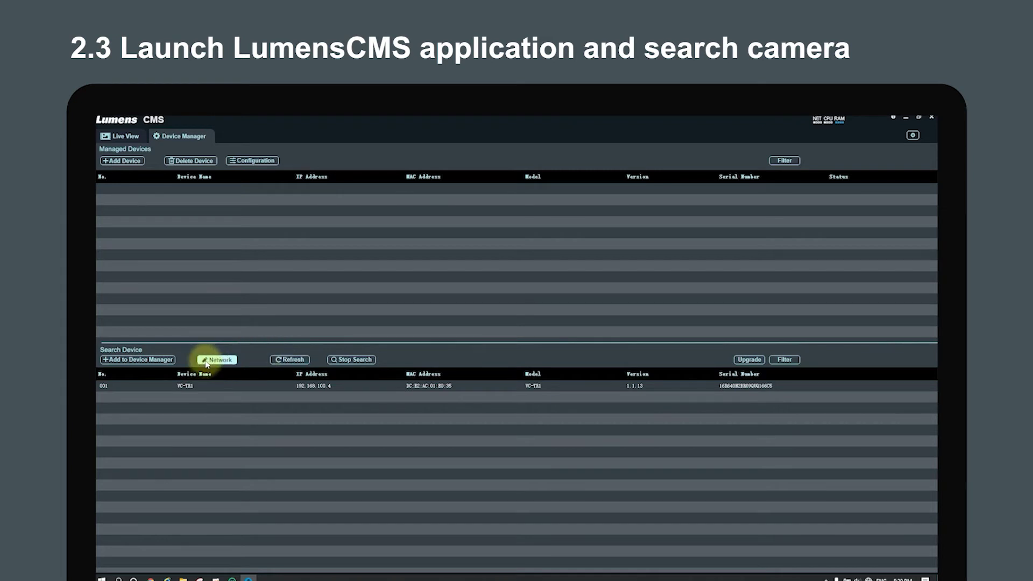
left_click(157, 386)
left_click(160, 361)
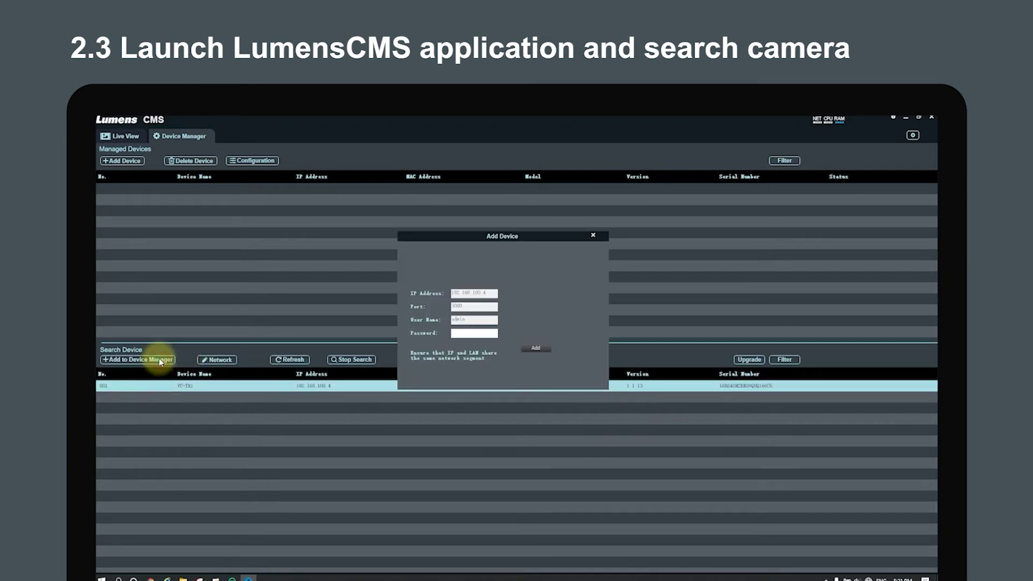
left_click(462, 334)
left_click(535, 349)
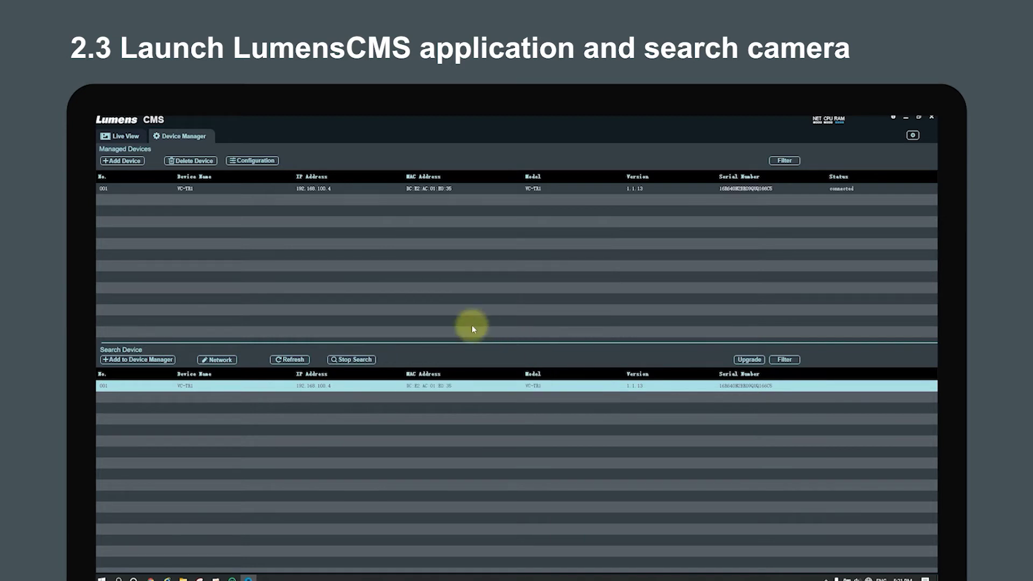
left_click(121, 135)
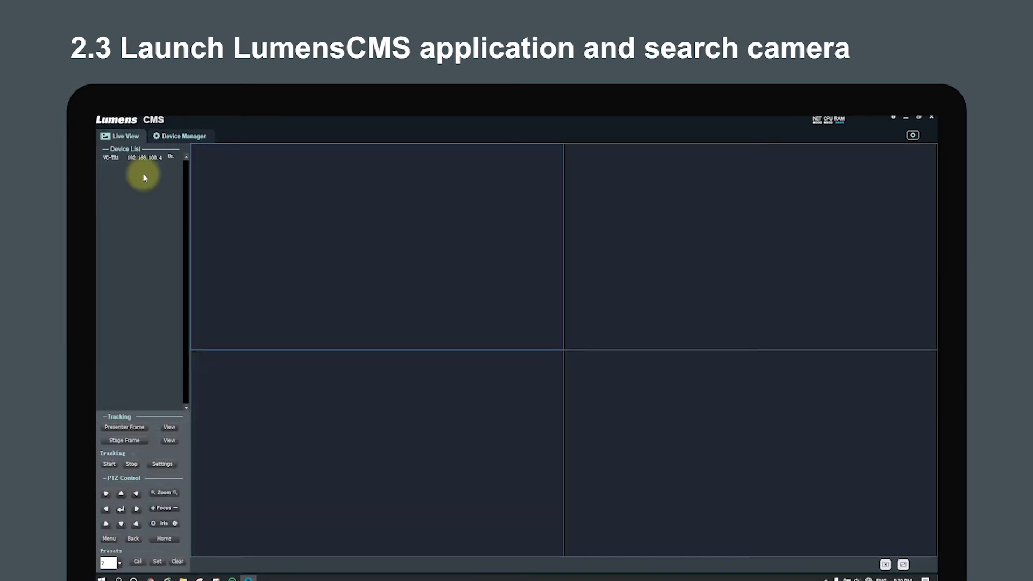
Frame the presenter by tilting down, panning left and zooming in twice in Presenter Frame.
left_click(135, 429)
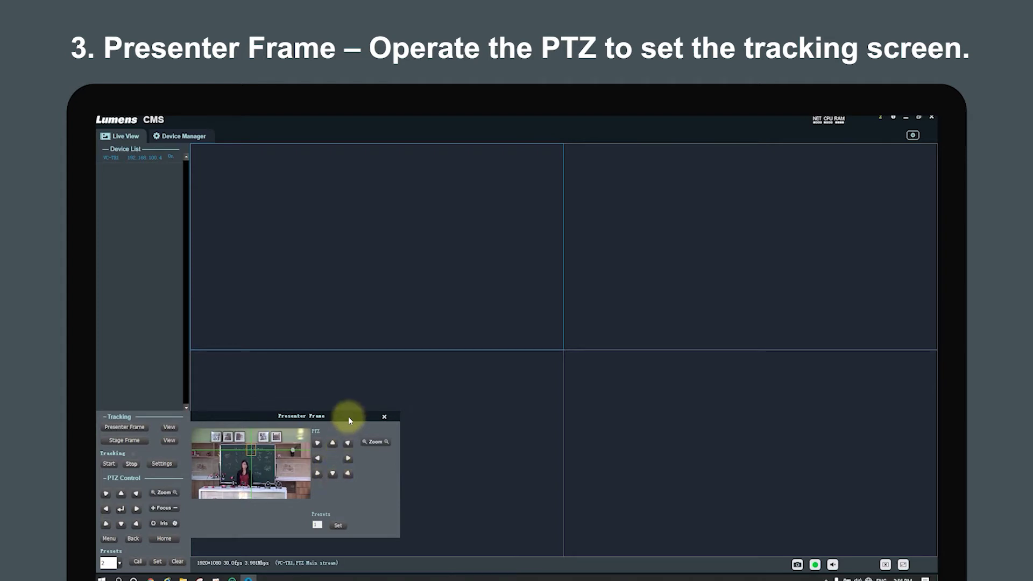
left_click_drag(347, 417, 373, 329)
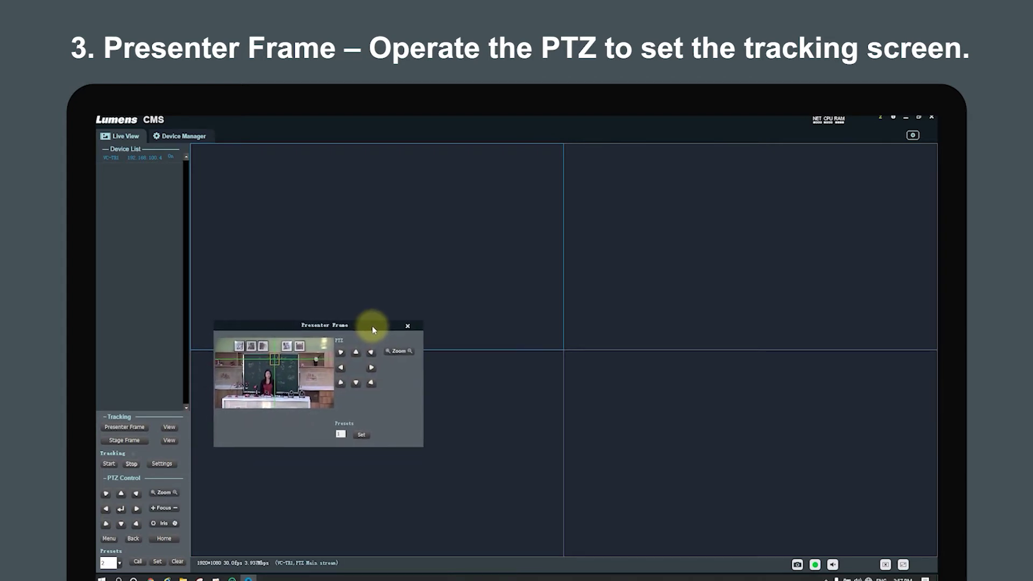
left_click(360, 380)
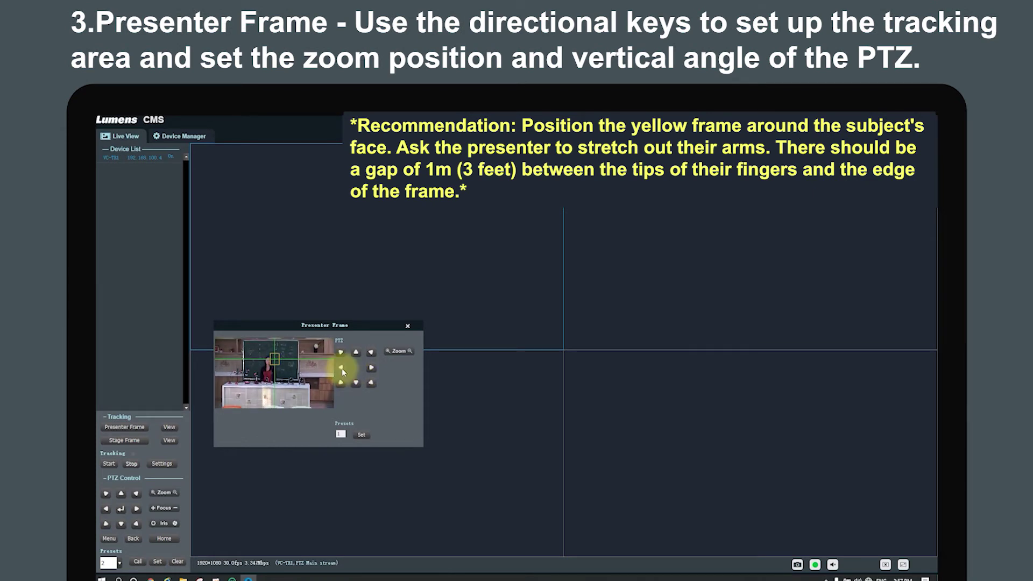
left_click(343, 370)
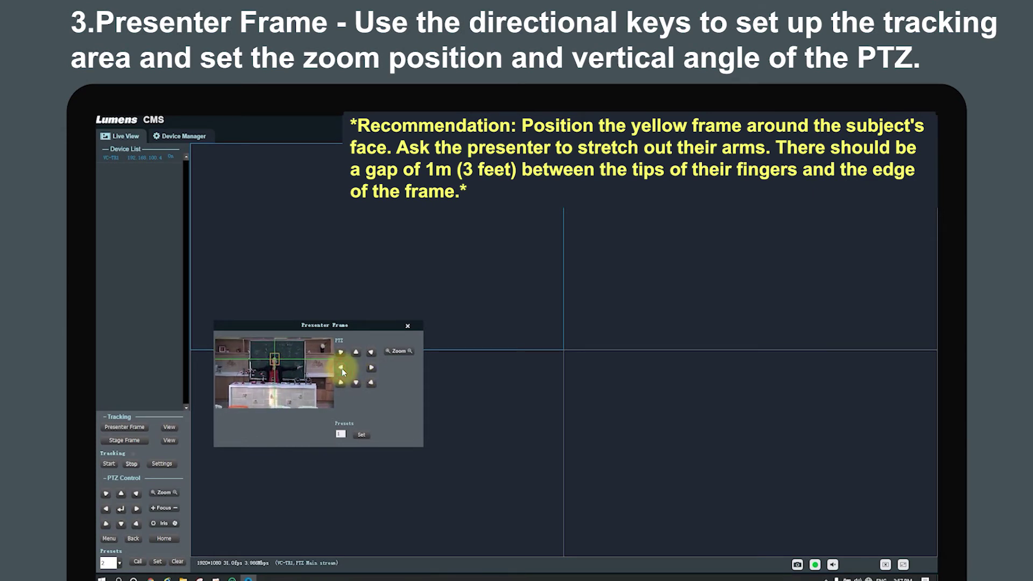
left_click(388, 353)
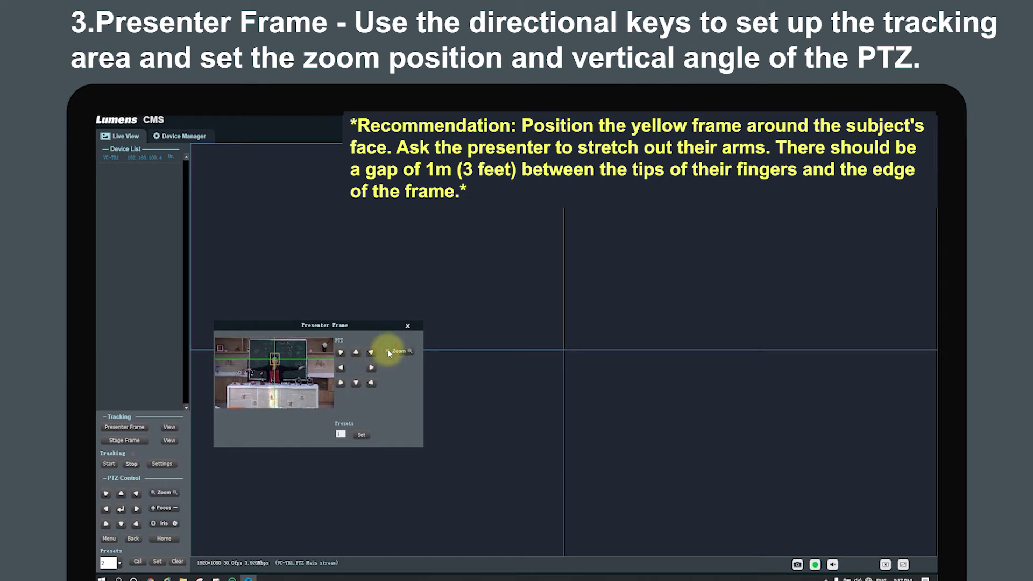
left_click(388, 349)
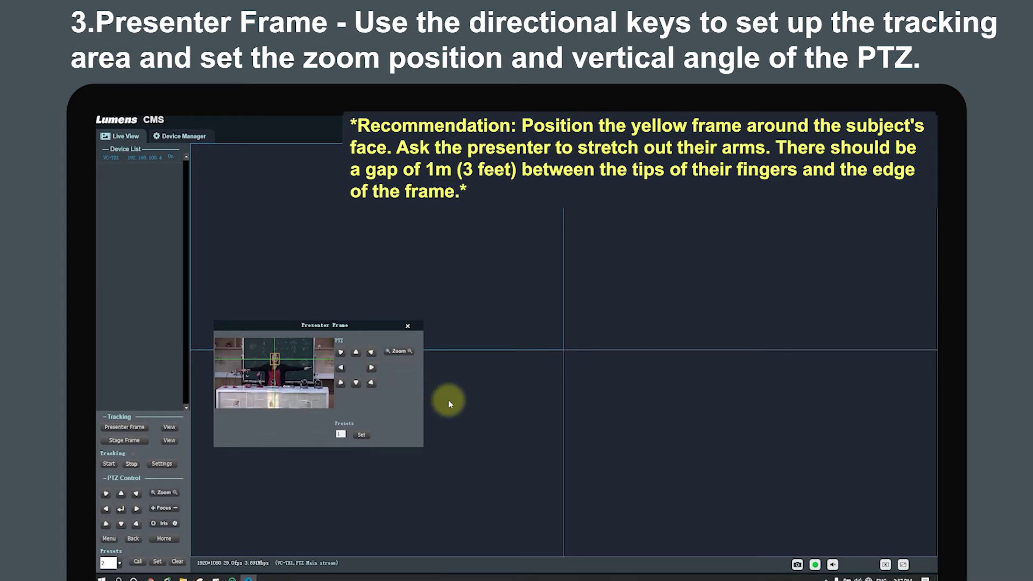
left_click(363, 433)
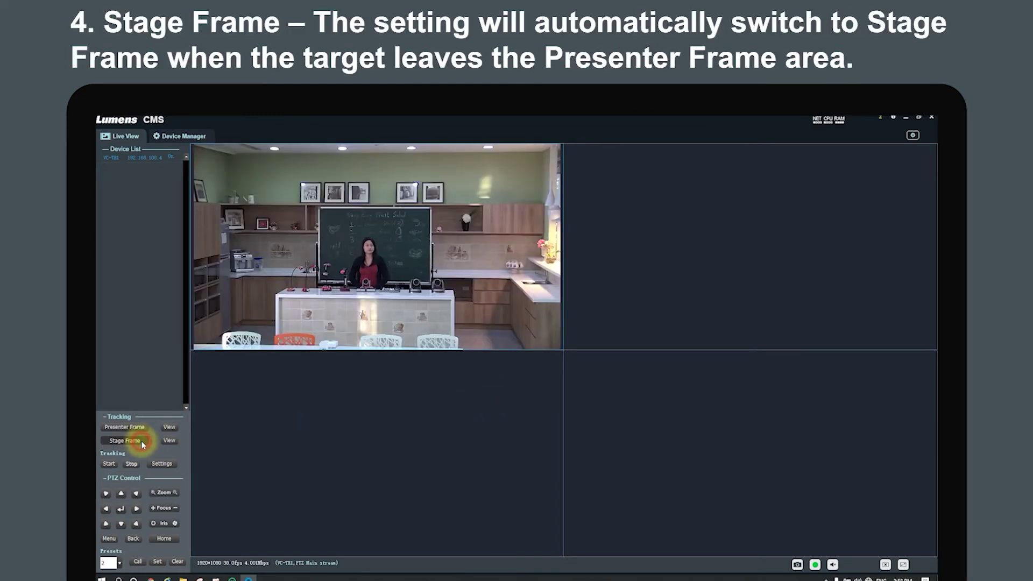
Adjust the Stage Frame zoom, ending three steps zoomed out for a wide stage view.
left_click(141, 441)
mouse_move(271, 418)
left_mouse_down()
mouse_move(288, 406)
mouse_move(303, 338)
left_mouse_up()
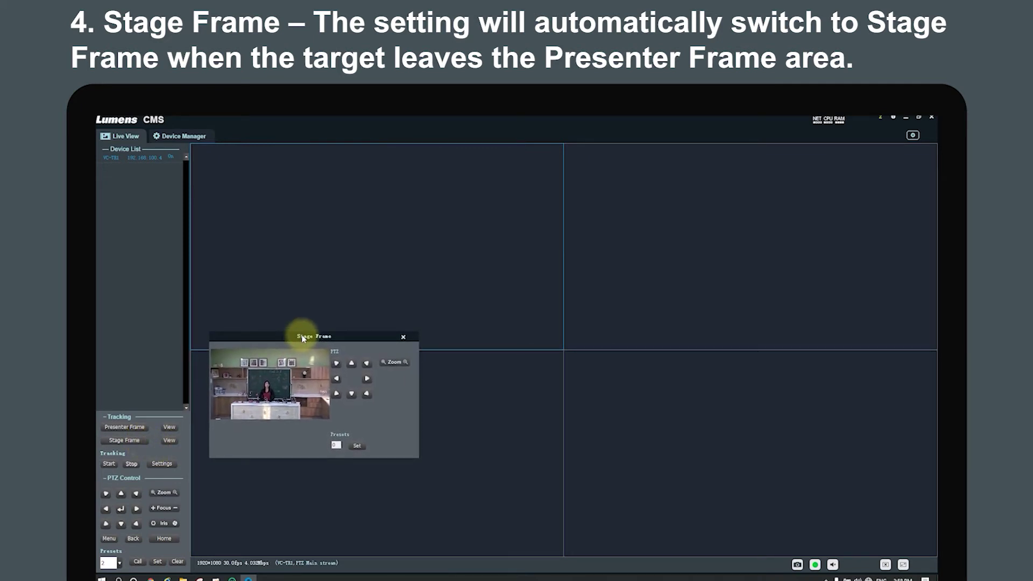
left_click(384, 361)
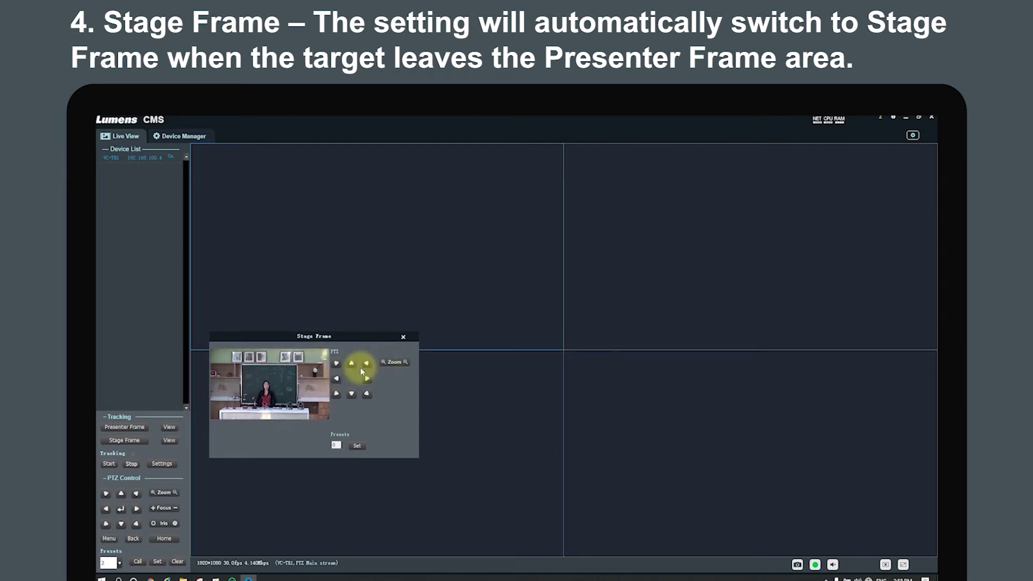
left_click(386, 365)
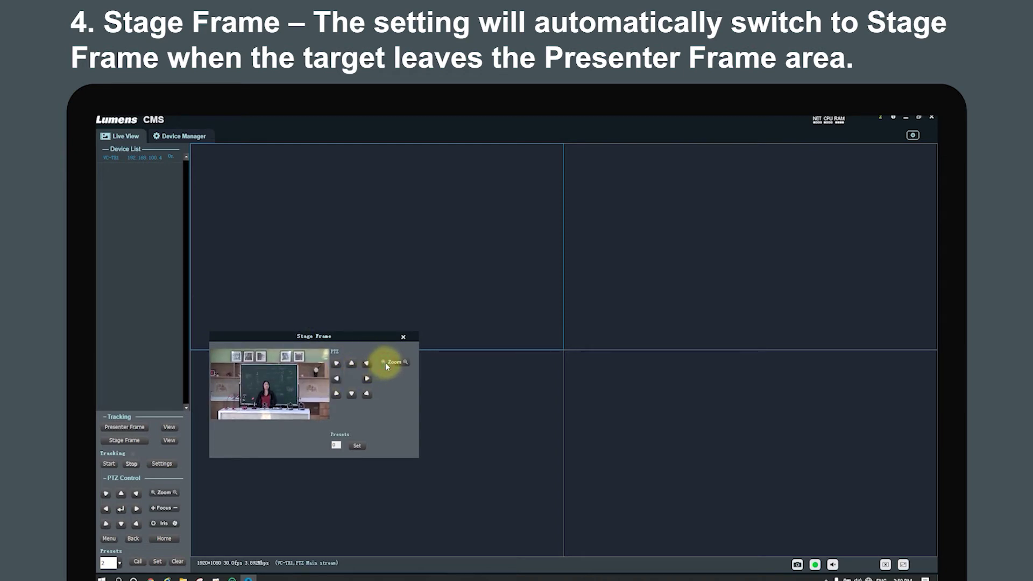
left_click(405, 362)
left_click(405, 363)
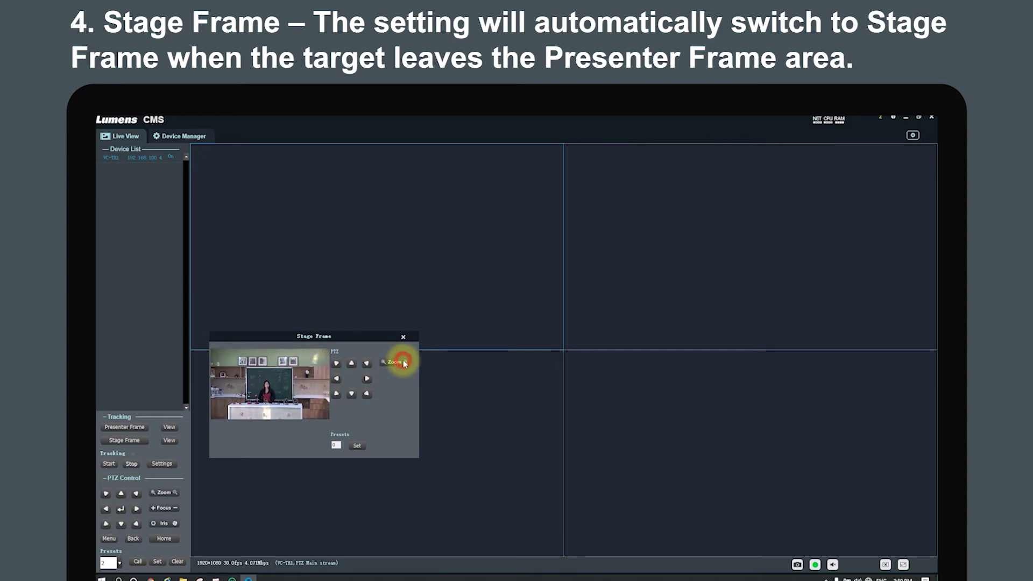
left_click(406, 362)
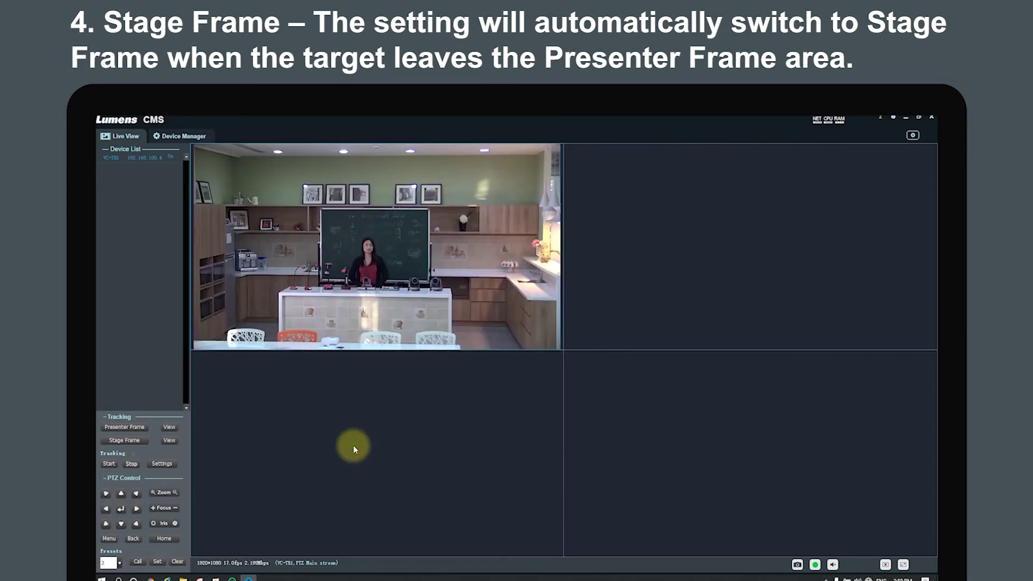
Redraw the tracking area around board and display, and draw blocked areas 1 and 2.
left_click(164, 462)
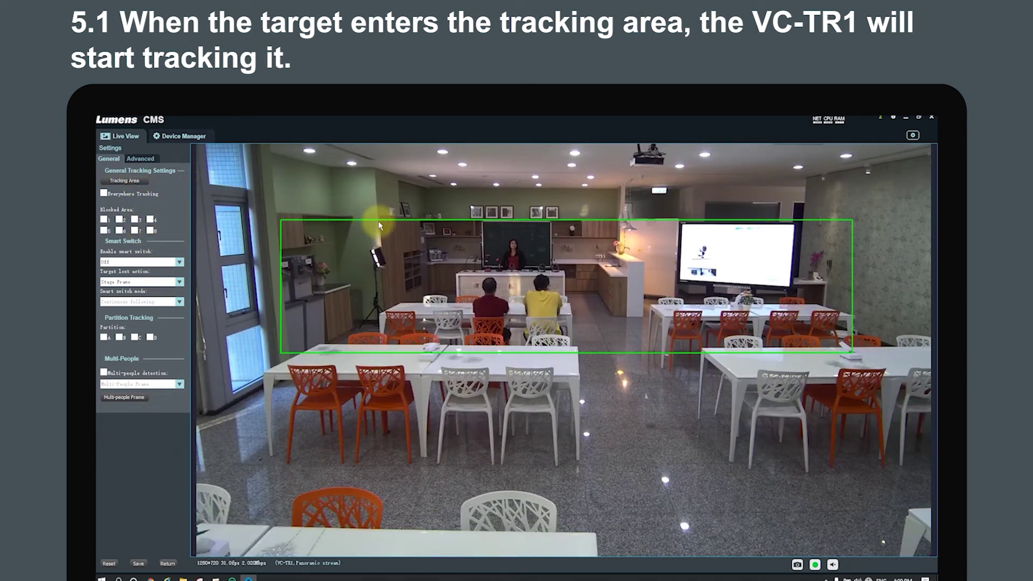
mouse_move(379, 217)
left_mouse_down()
mouse_move(511, 293)
mouse_move(679, 280)
mouse_move(817, 286)
left_mouse_up()
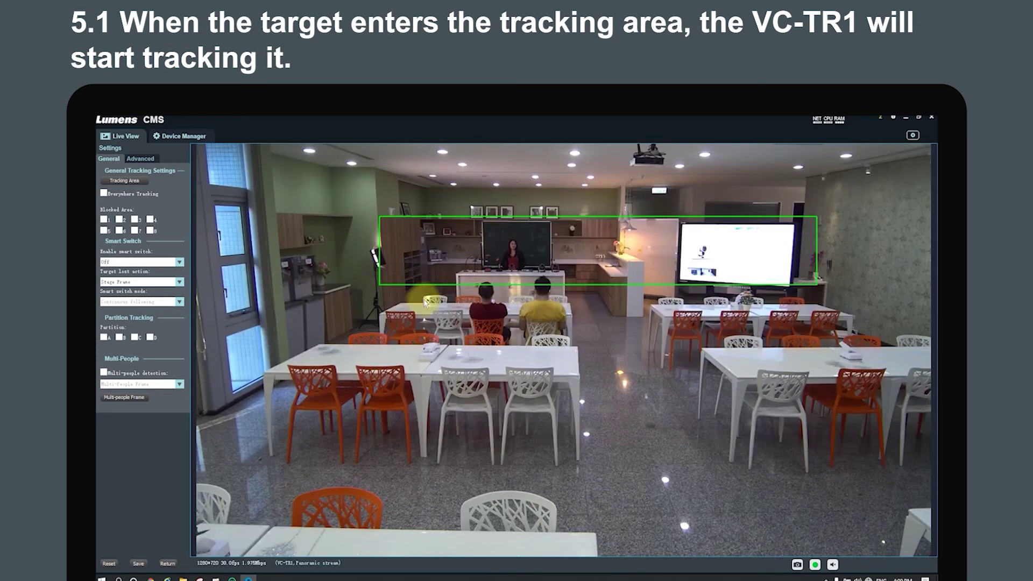
left_click(104, 219)
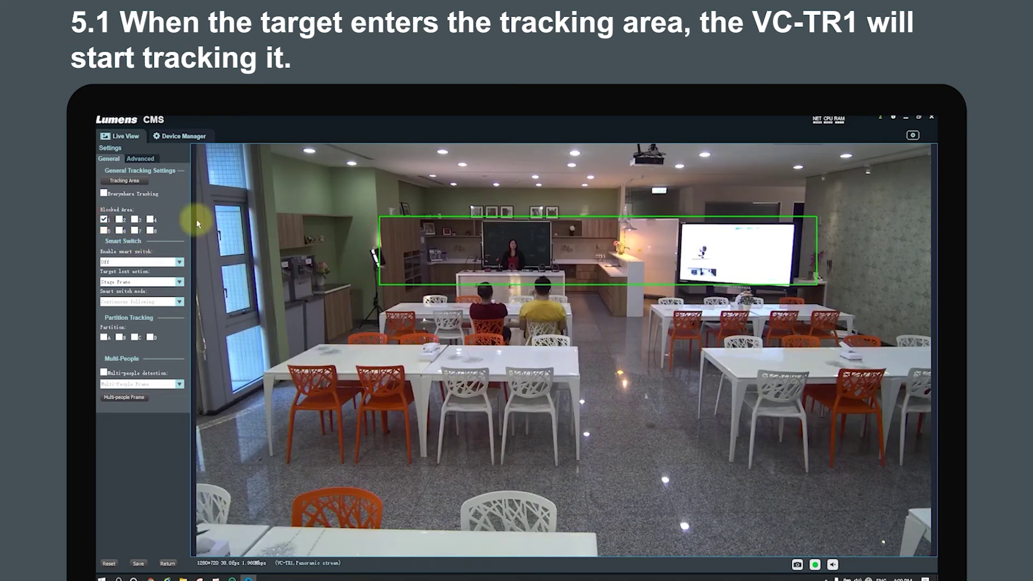
left_click_drag(278, 212, 377, 388)
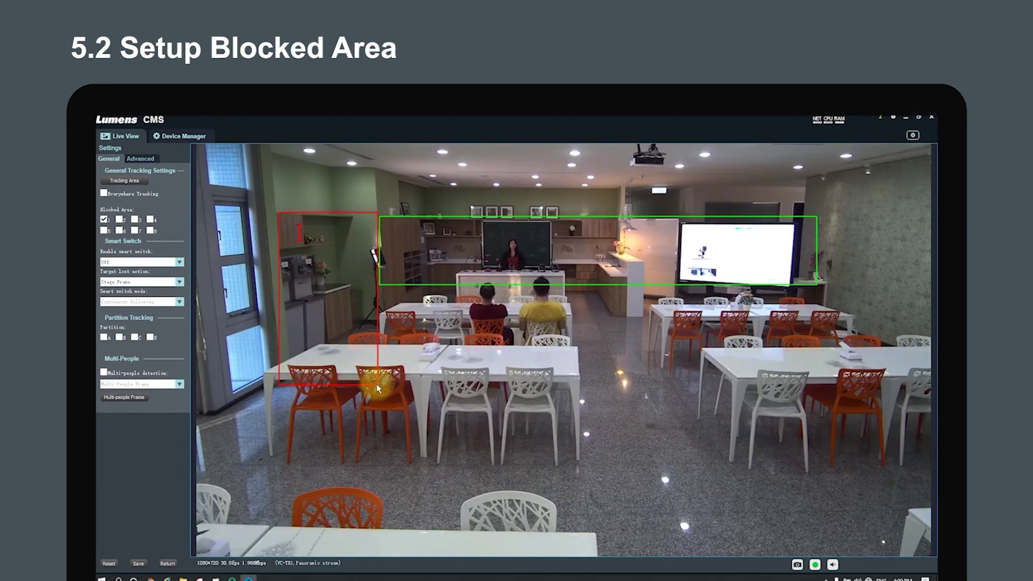
left_click(119, 219)
left_click_drag(383, 289, 742, 353)
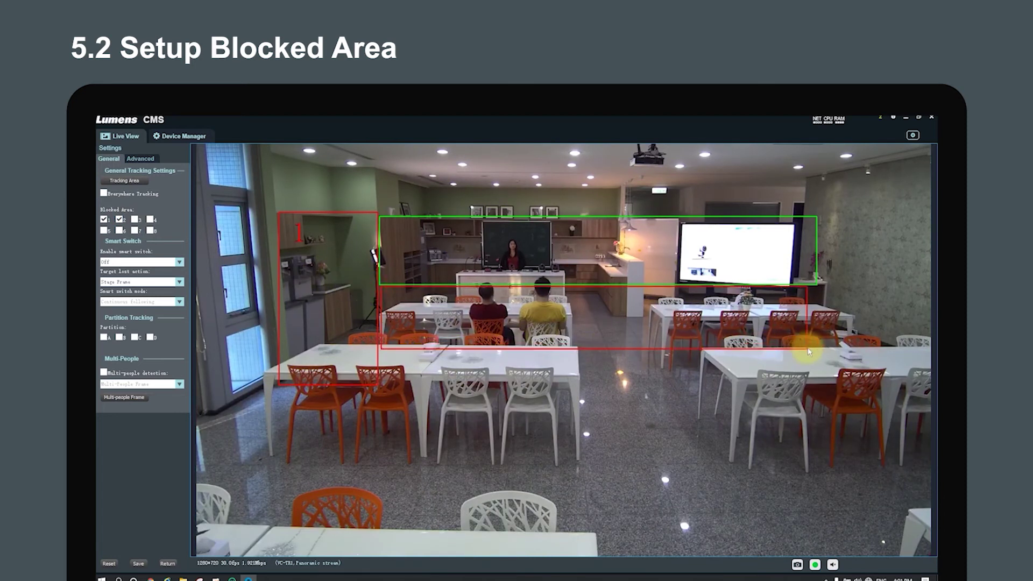
left_click_drag(741, 353, 817, 352)
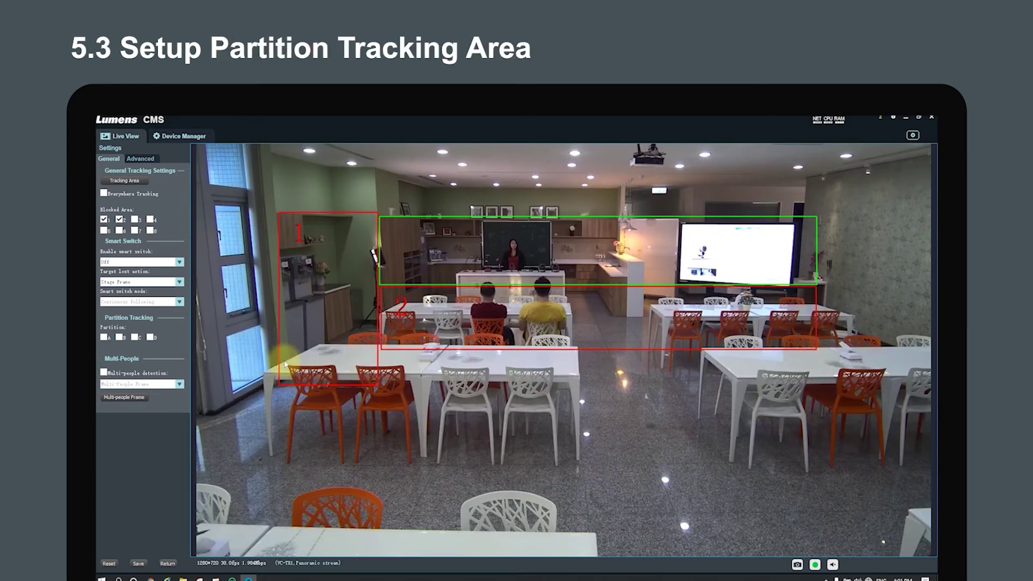
Enable Partition A and draw its rectangle around the display screen.
left_click(105, 338)
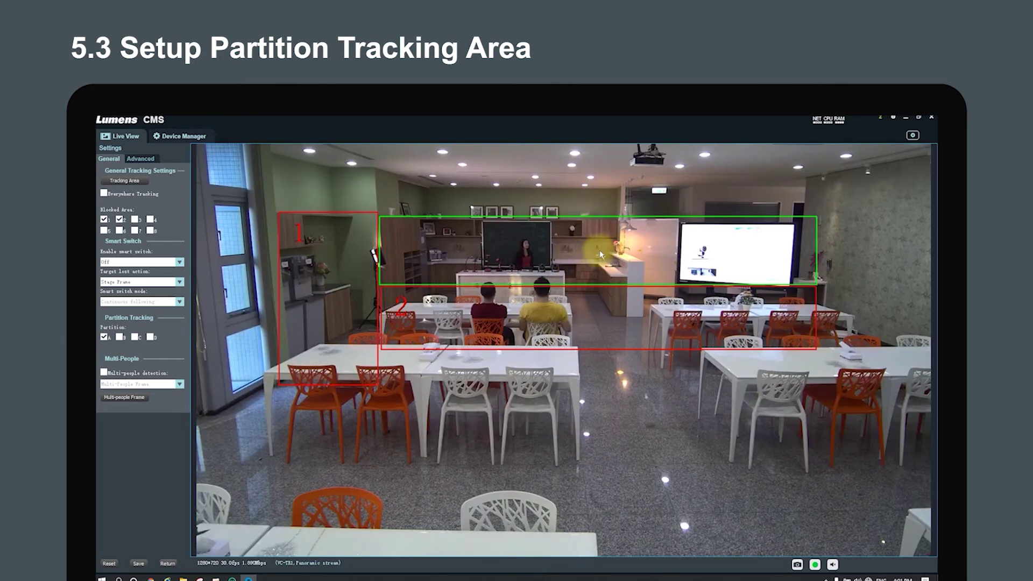
left_click(619, 226)
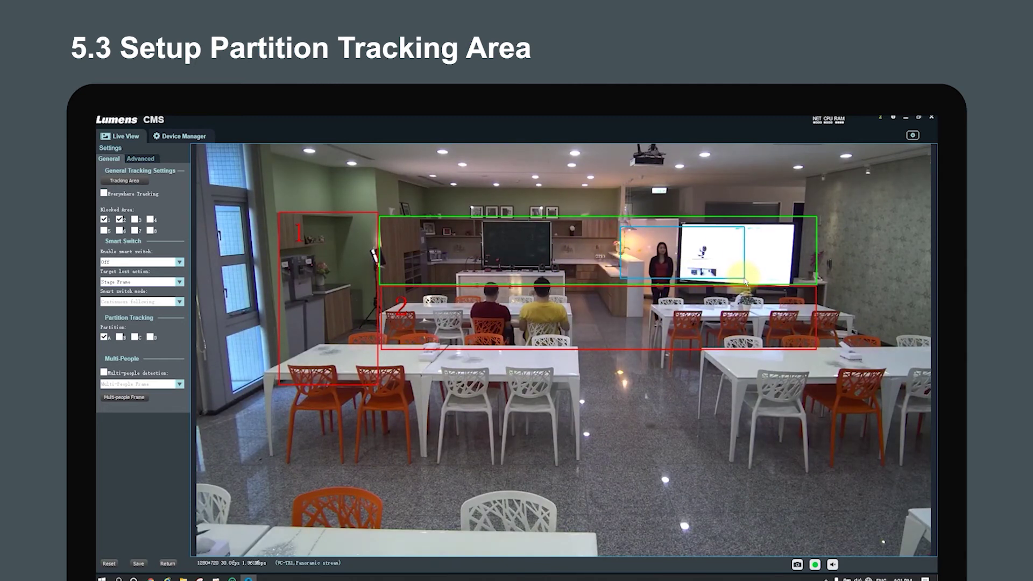
left_click_drag(619, 226, 745, 284)
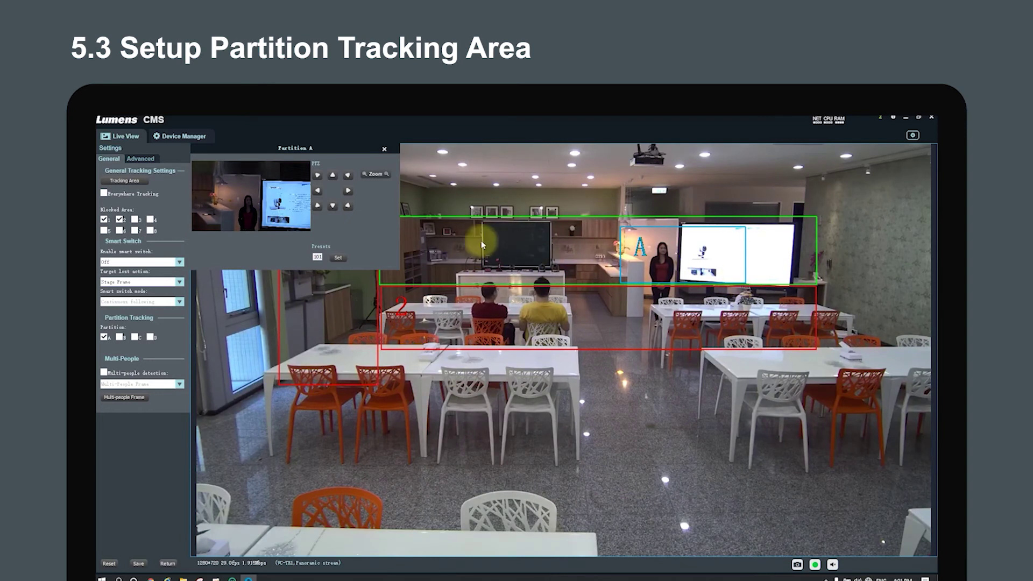
Pan and zoom the Partition A camera framing onto the screen, then close its window.
left_click(349, 190)
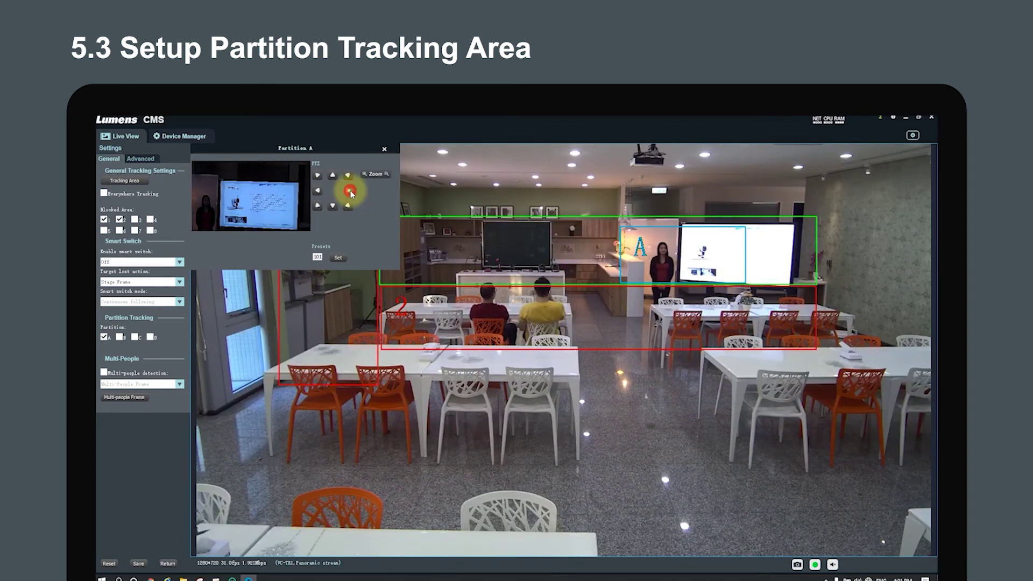
left_click(332, 207)
left_click(385, 173)
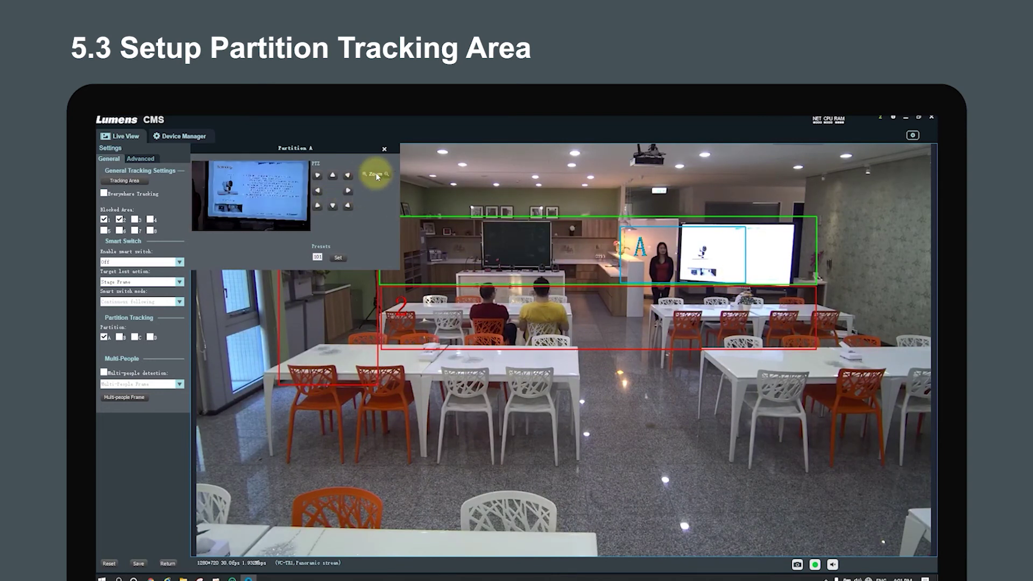
left_click(333, 177)
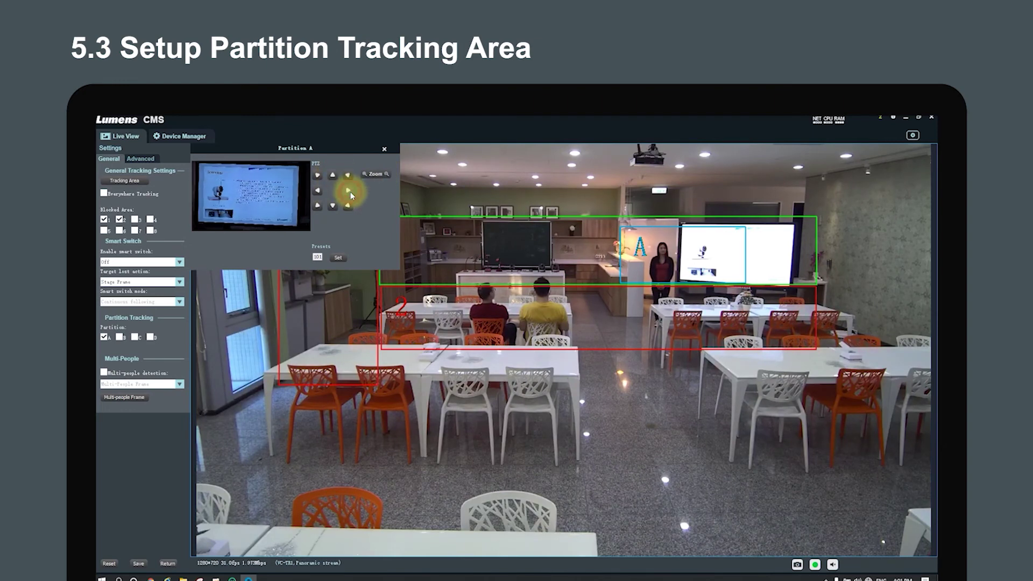
left_click(318, 192)
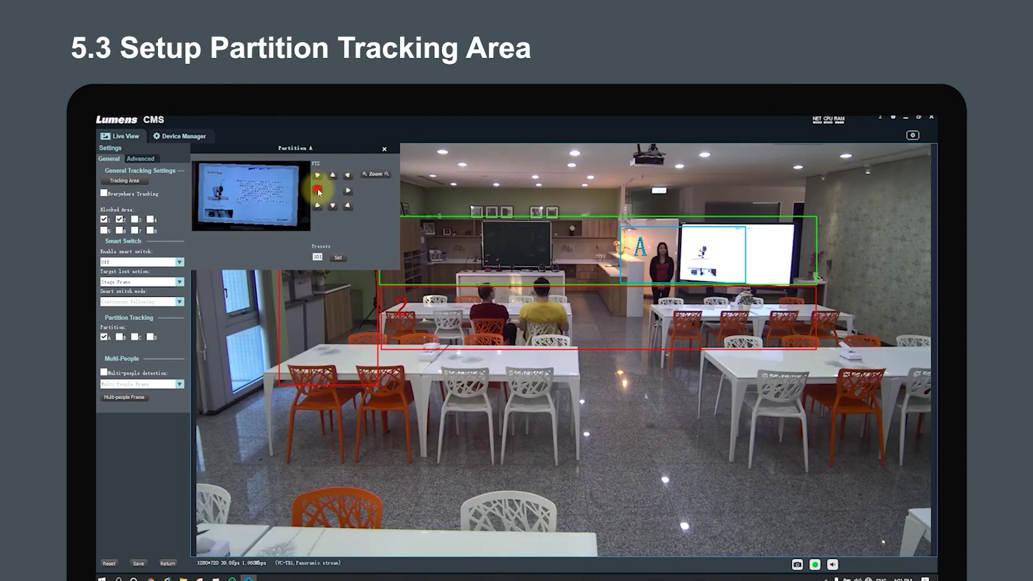
left_click(339, 258)
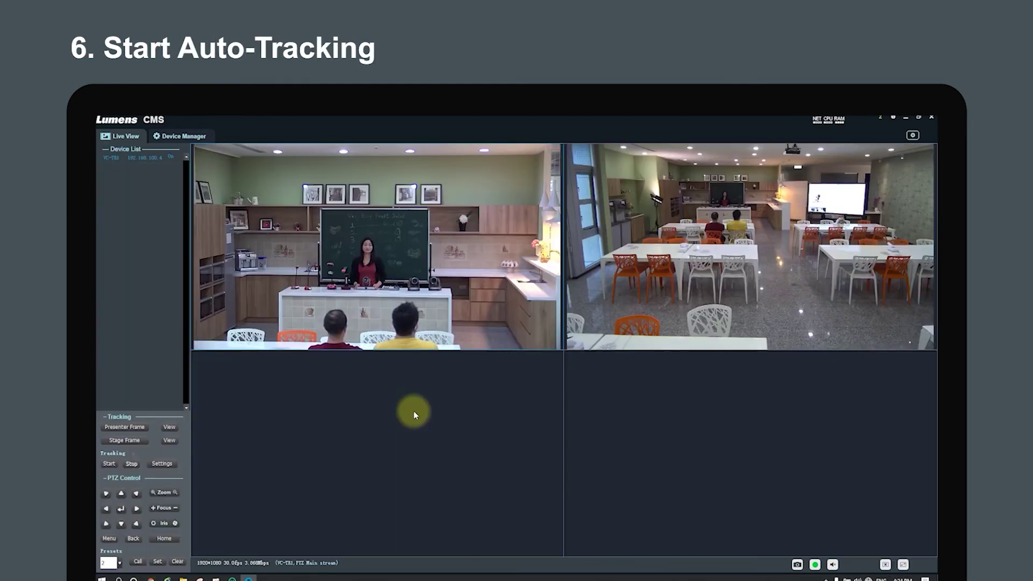
Start auto-tracking from the Tracking controls.
left_click(110, 465)
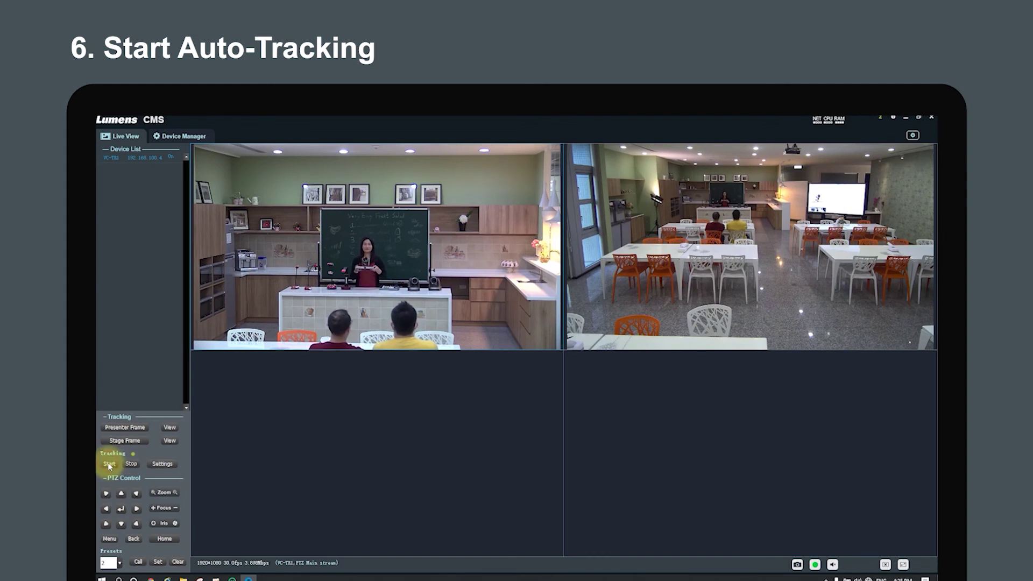